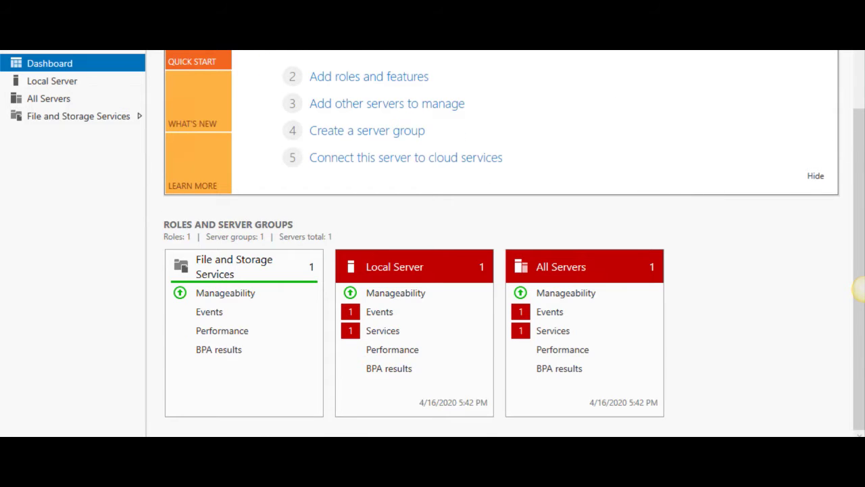
- Start adding roles and features with a role-based or feature-based installation on the server WIN-GNDNGLV41TD from the server pool
scroll(861, 145, "up", 2)
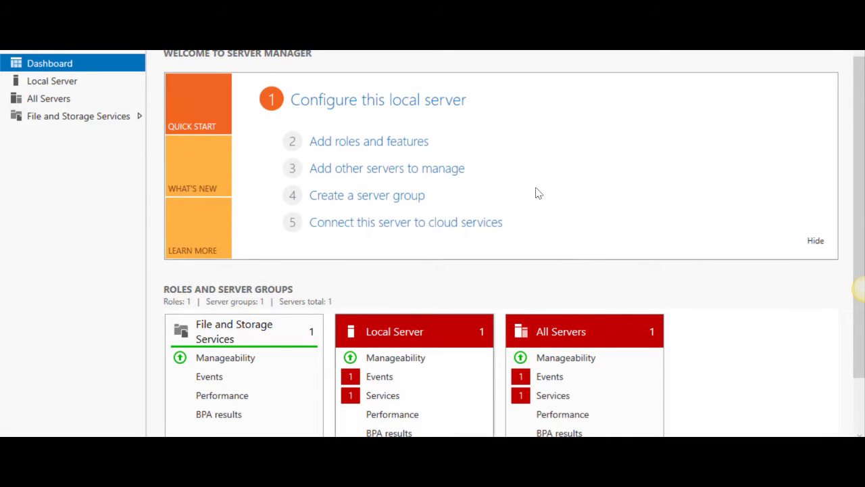
left_click(402, 142)
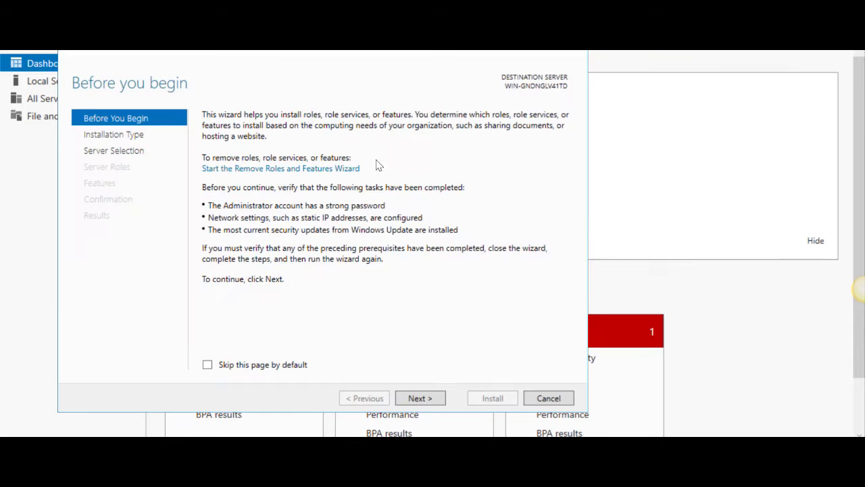
left_click(422, 398)
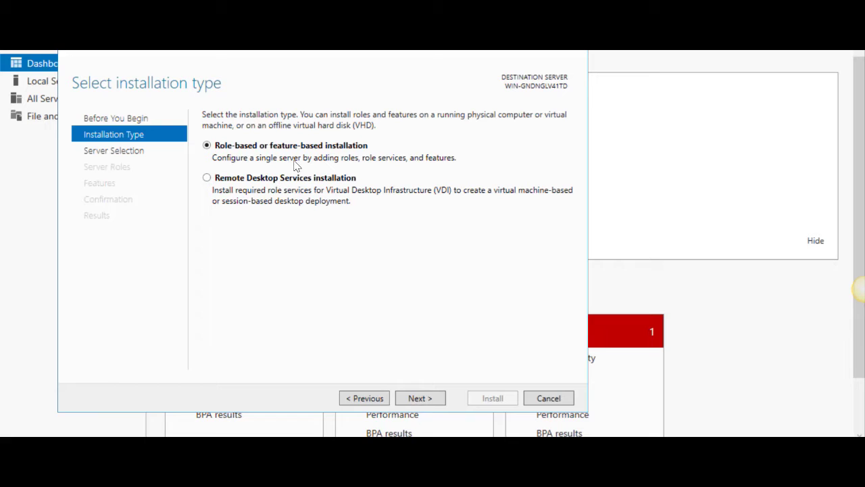
left_click(431, 398)
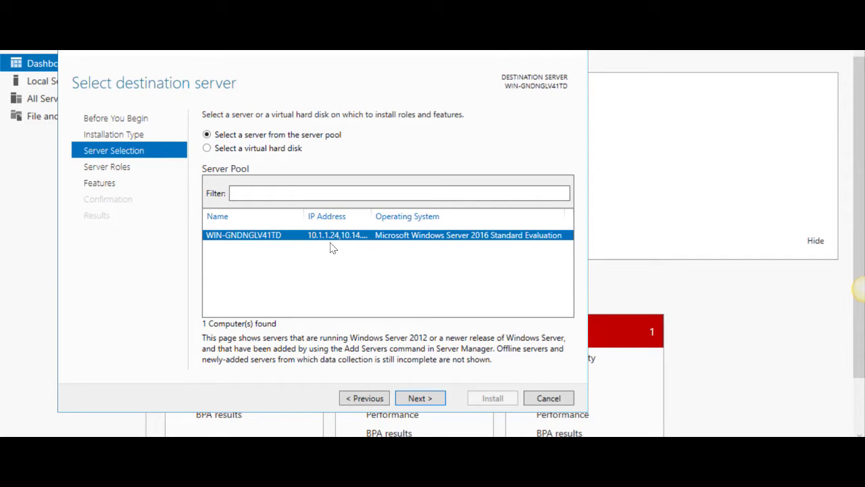
left_click(419, 398)
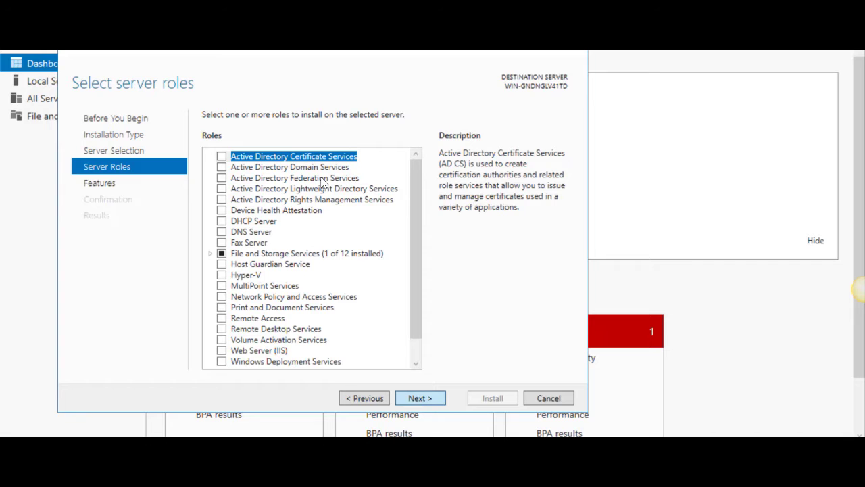
- Select the Web Server (IIS) server role, including its required IIS Management Console, and continue to the features
key("Return")
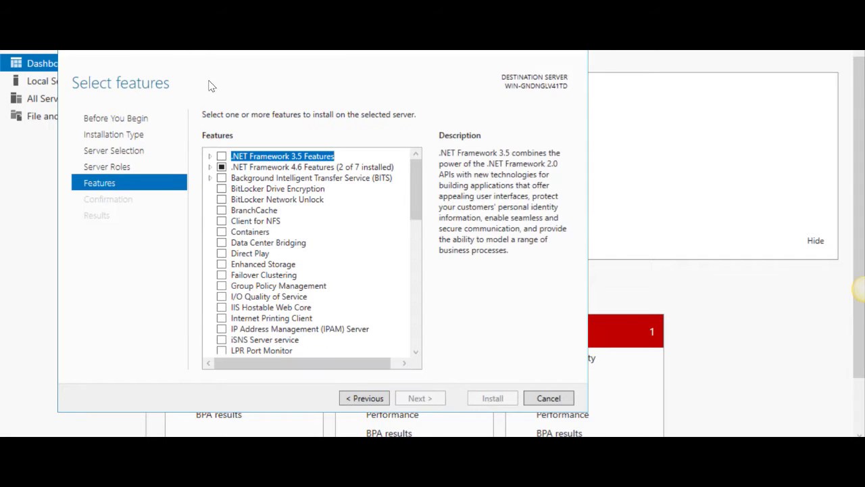
left_click(358, 398)
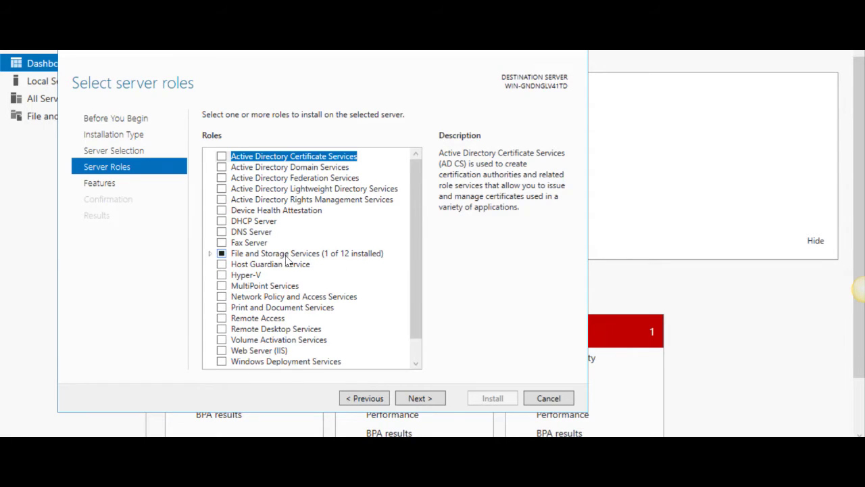
scroll(288, 257, "down", 1)
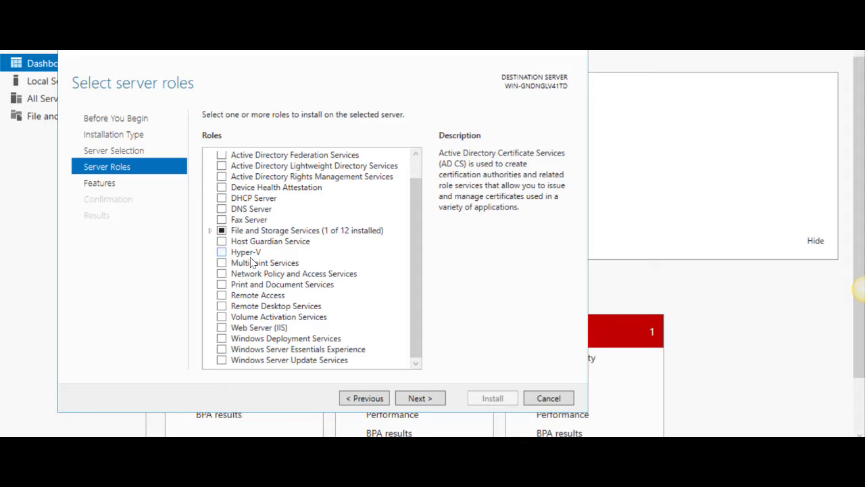
left_click(221, 328)
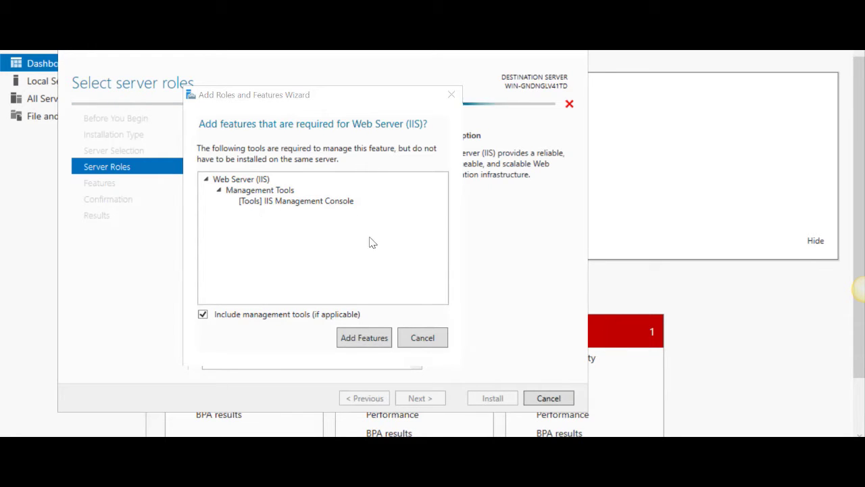
left_click(363, 338)
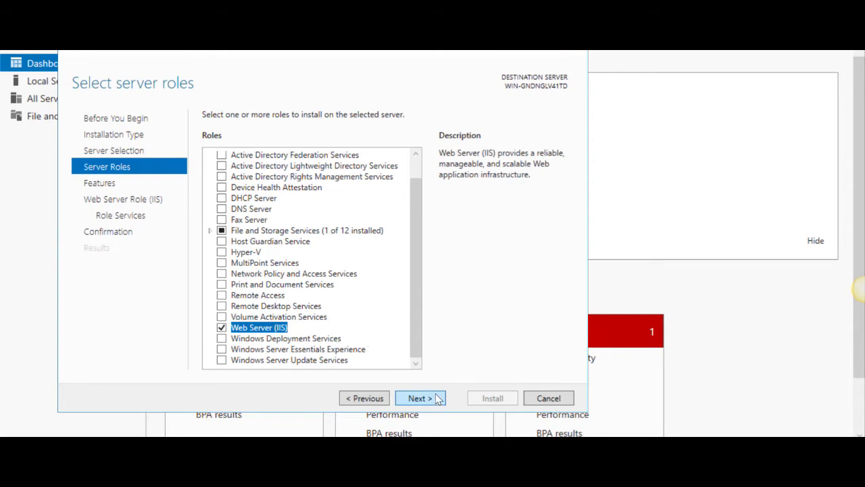
left_click(434, 398)
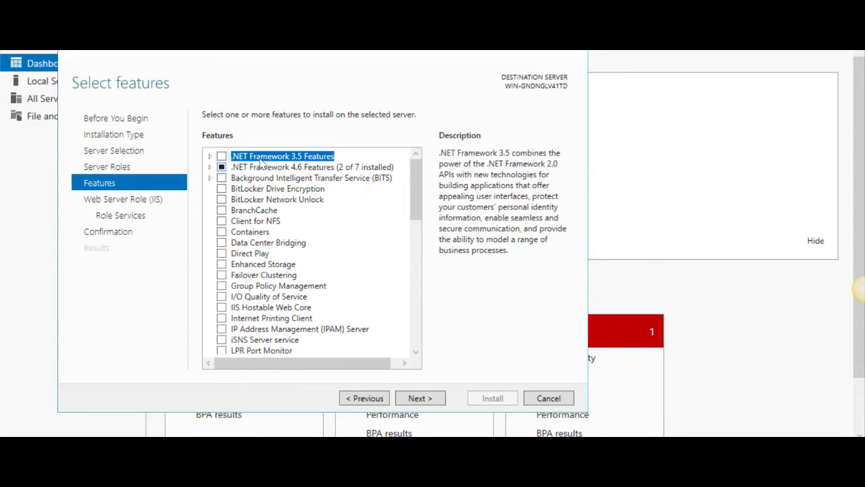
- Select the .NET Framework 3.5 features and ASP.NET 4.6 under .NET Framework 4.6 for installation
left_click(220, 157)
left_click(211, 157)
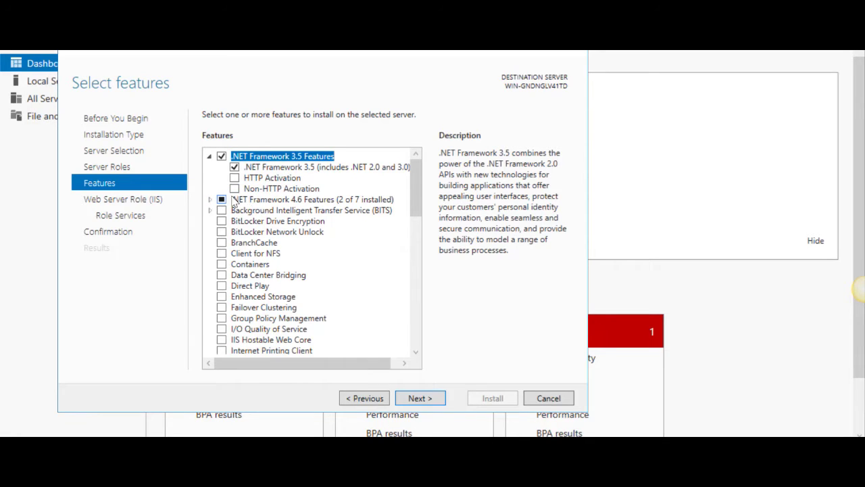
left_click(210, 200)
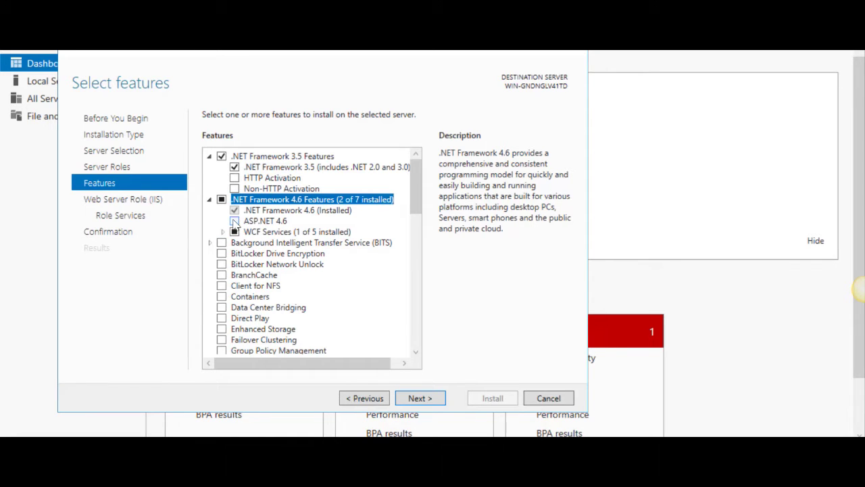
left_click(236, 222)
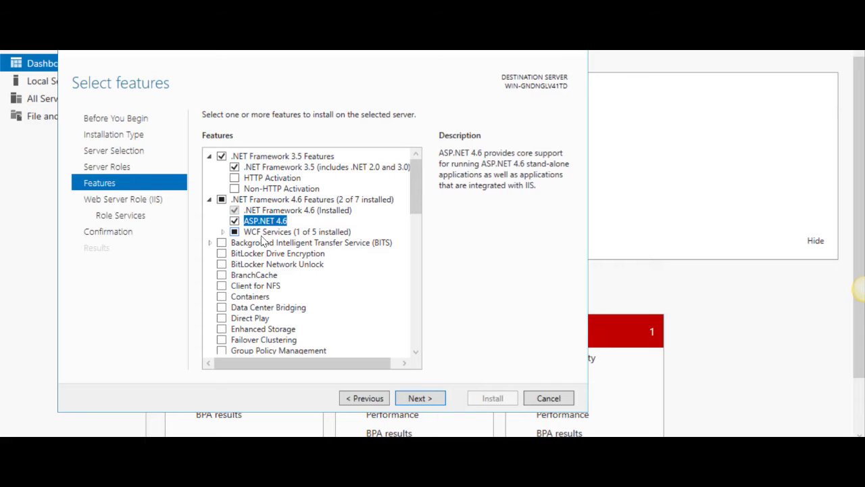
left_click(223, 232)
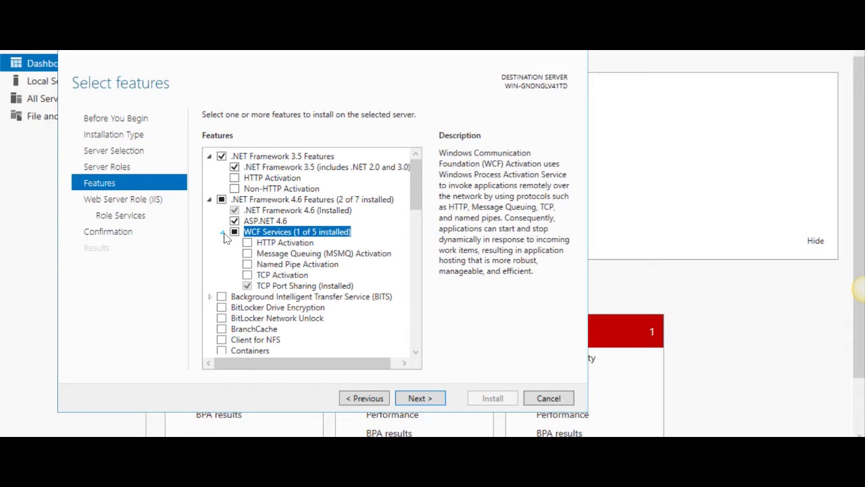
left_click(223, 232)
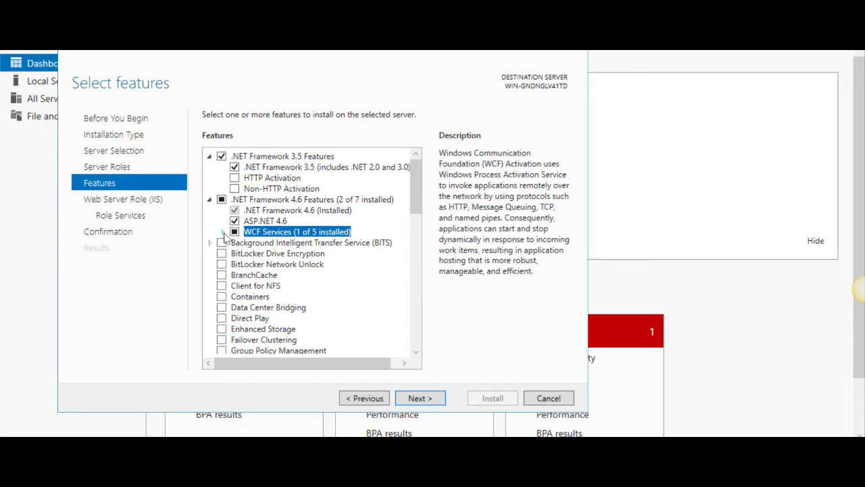
left_click(419, 399)
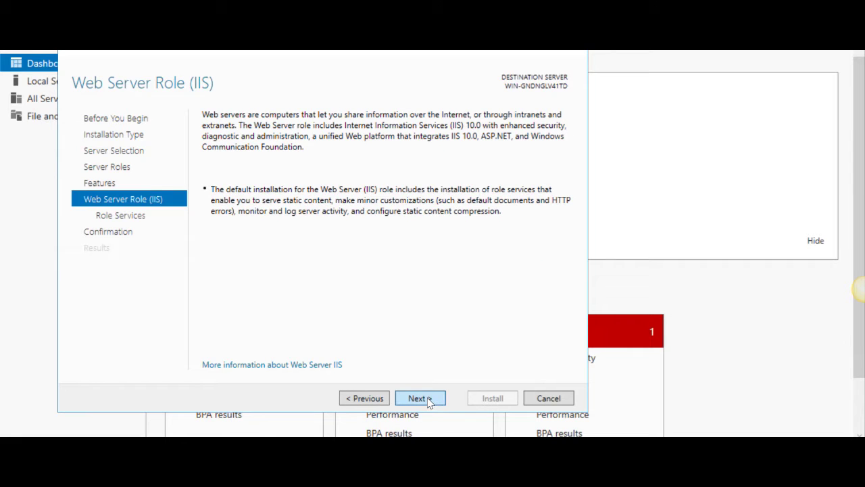
- Review the Web Server (IIS) role services, keep the default selection, and continue to the installation confirmation
left_click(428, 402)
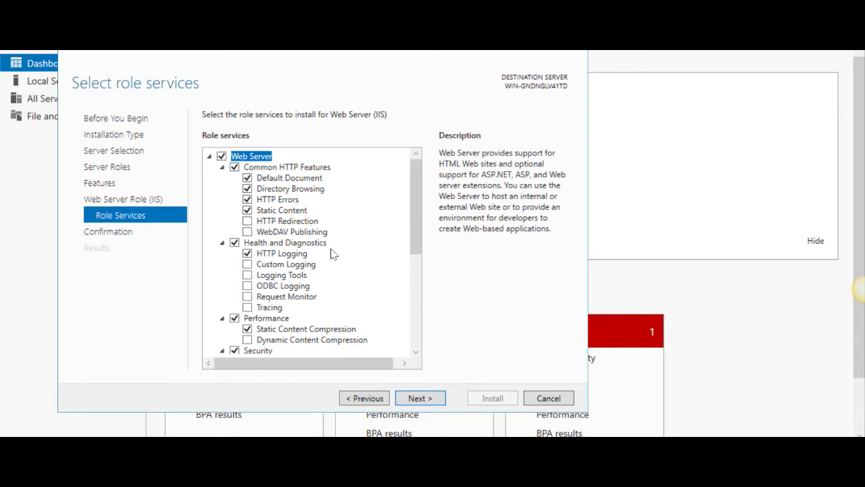
scroll(330, 248, "down", 6)
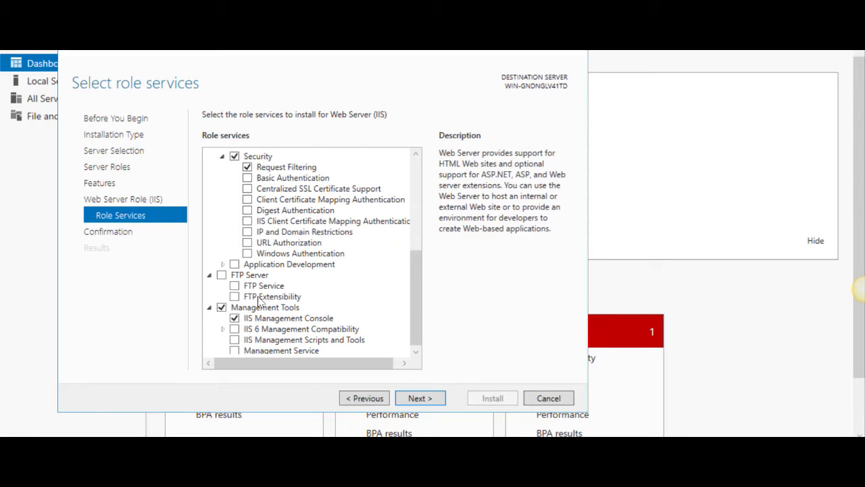
scroll(297, 301, "down", 1)
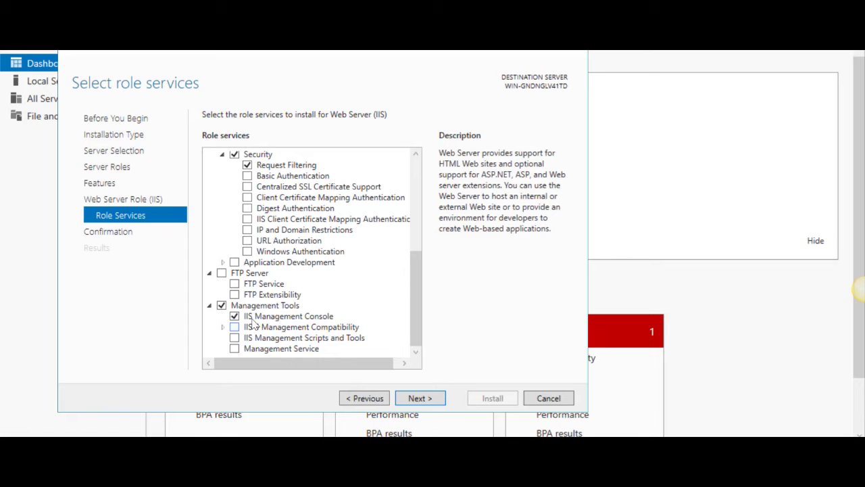
scroll(328, 290, "up", 6)
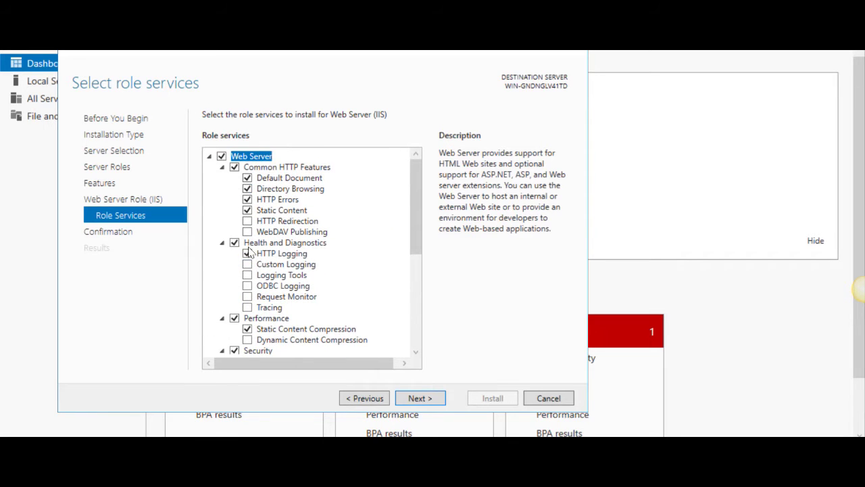
left_click(430, 400)
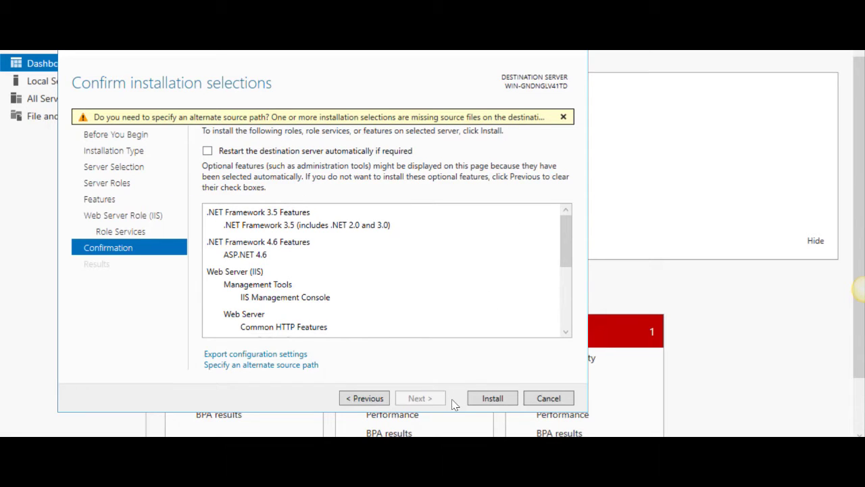
- Install the selected roles and features and close the wizard when the installation completes
left_click(494, 399)
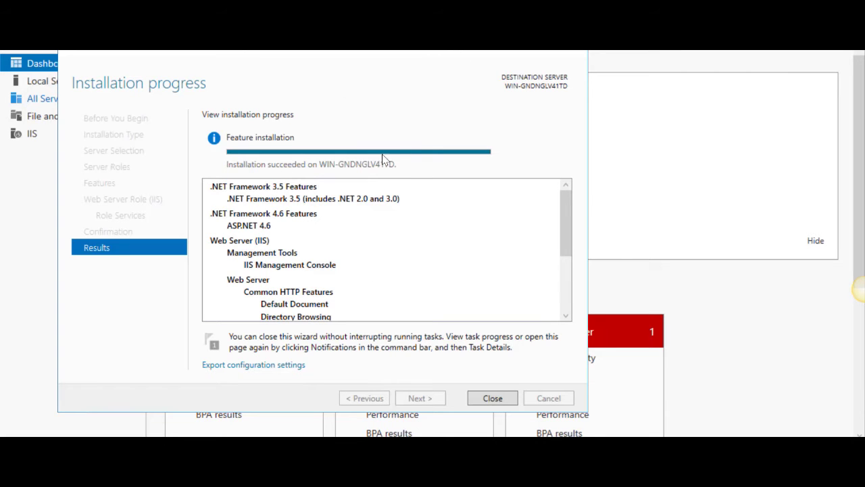
left_click(508, 400)
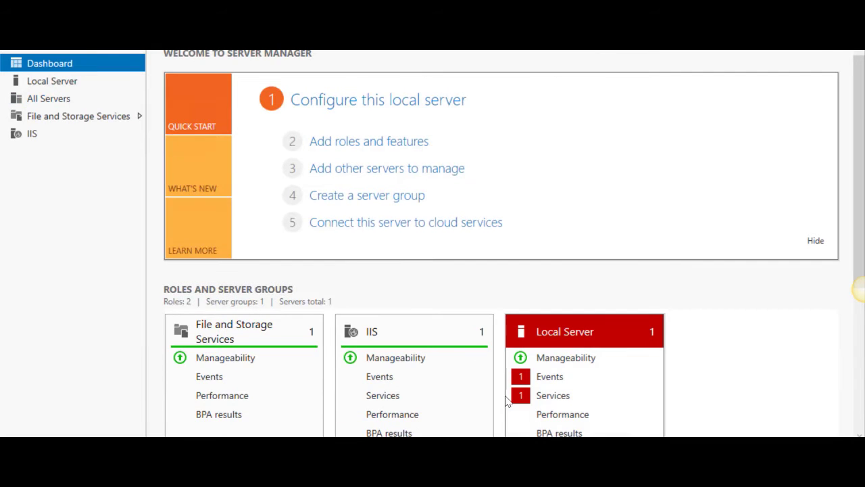
scroll(778, 245, "down", 1)
scroll(777, 242, "down", 2)
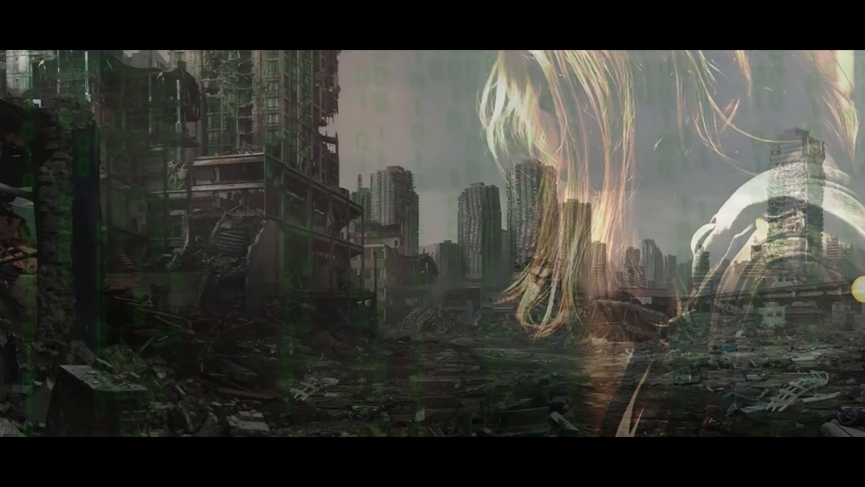
- Switch to the web browser and load the server's default website at 10.14.0.140
left_click(307, 406)
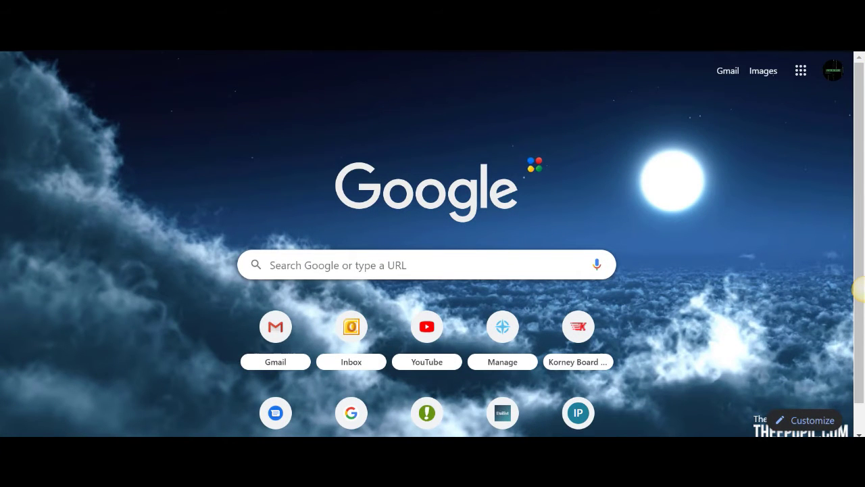
type("10.14.0.140")
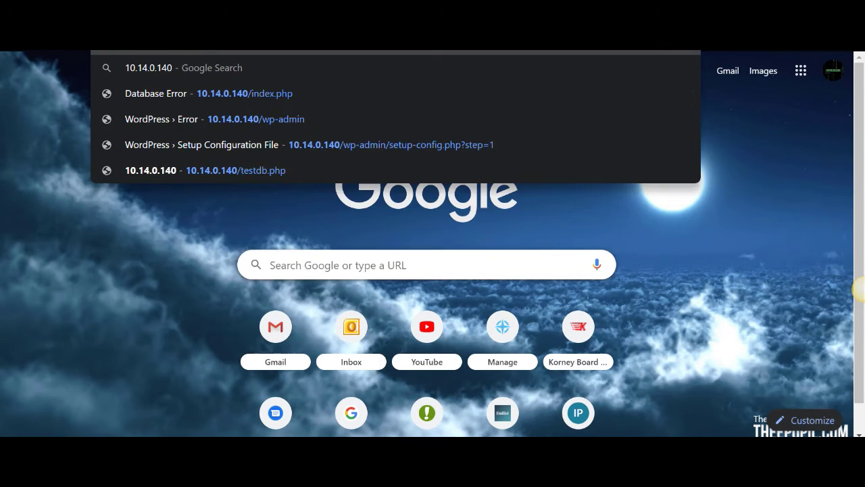
key("Return")
scroll(433, 114, "down", 1)
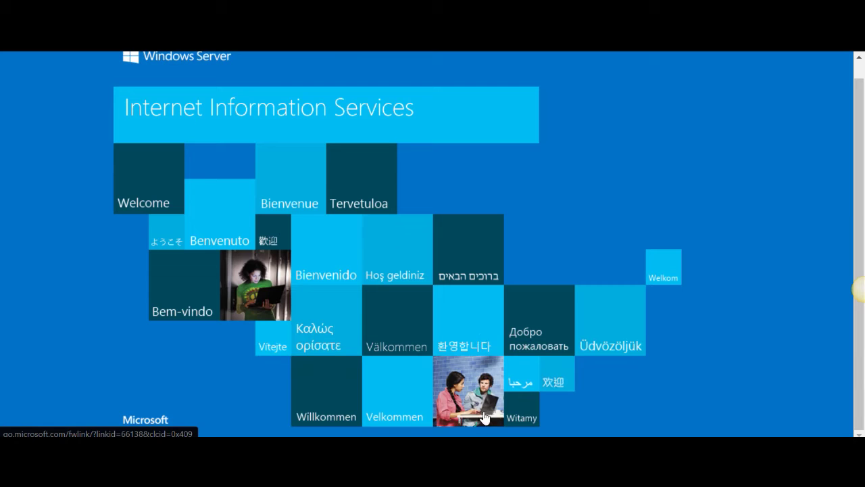
- Switch back to the 10.14.0.140 Remote Desktop session and search Windows for iis
mouse_move(484, 435)
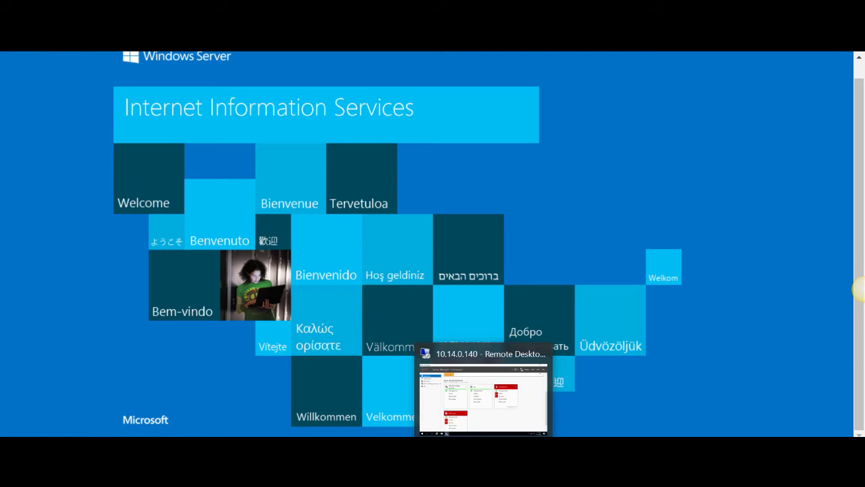
left_click(483, 408)
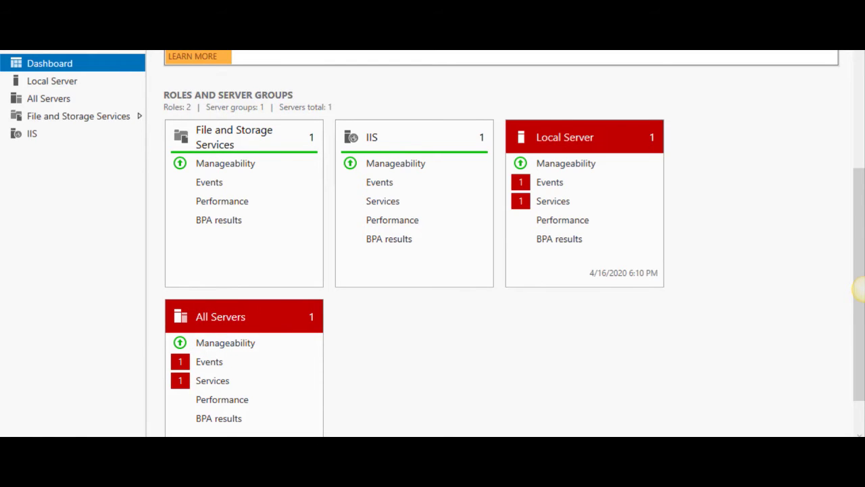
left_click(86, 430)
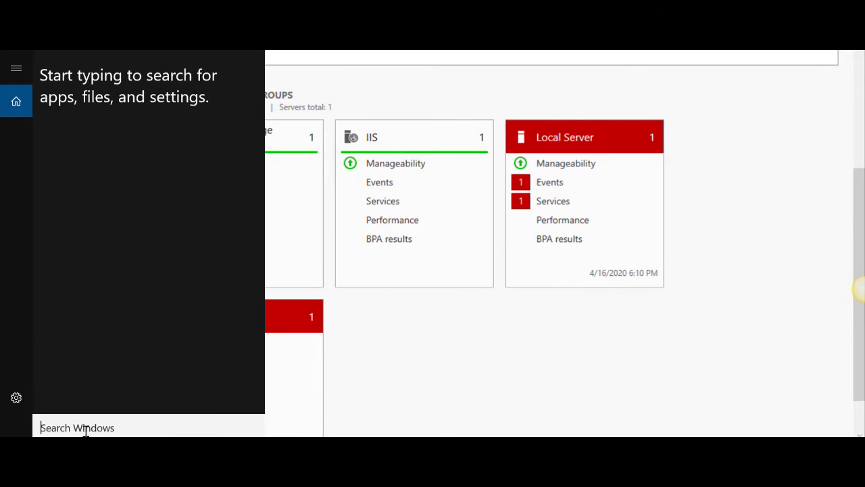
type("iis")
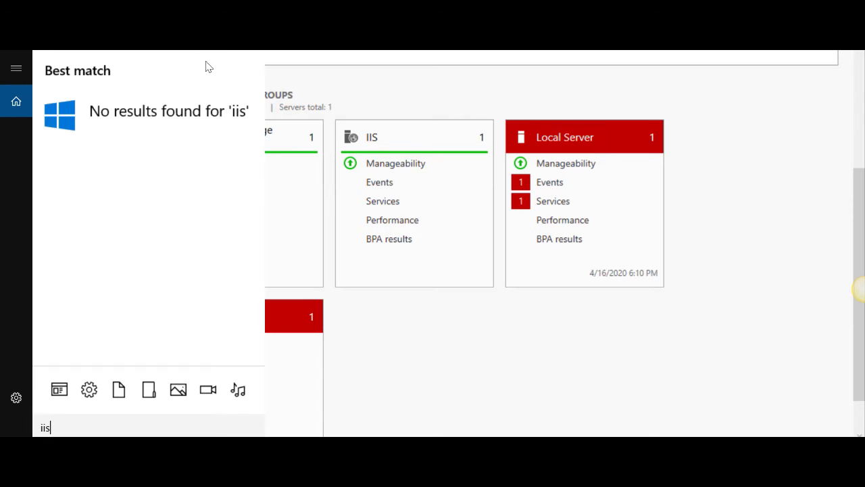
left_click(430, 359)
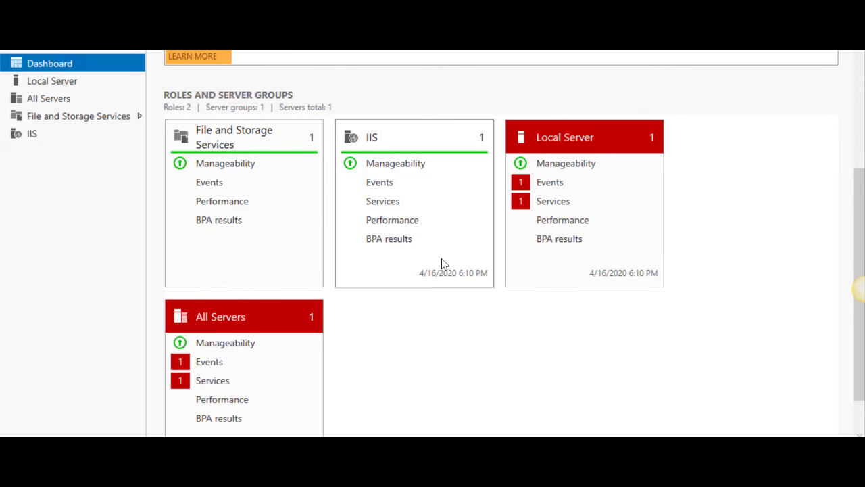
- View the manageability details of the IIS role and close them
left_click(417, 169)
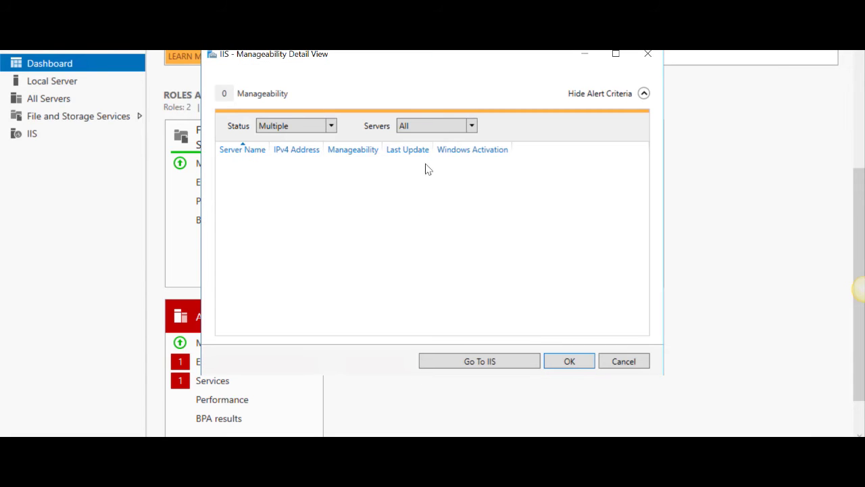
left_click(647, 56)
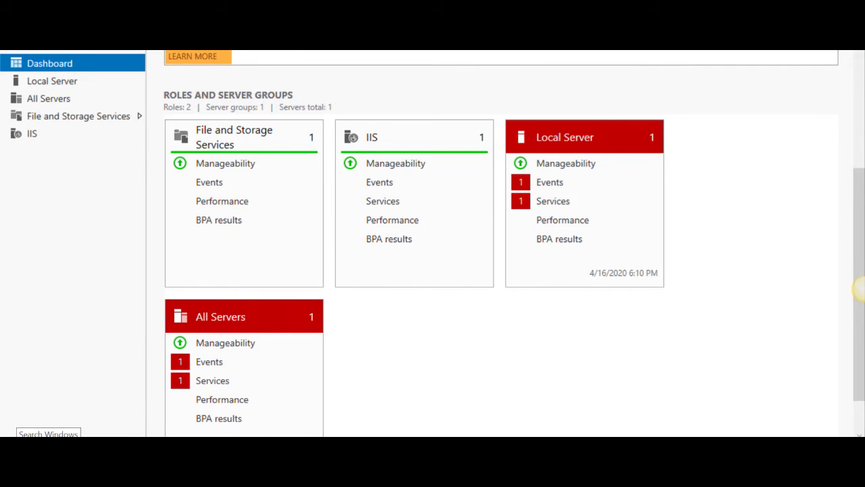
- Try to find the IIS manager by searching Windows for iis man, and dismiss the search
left_click(65, 433)
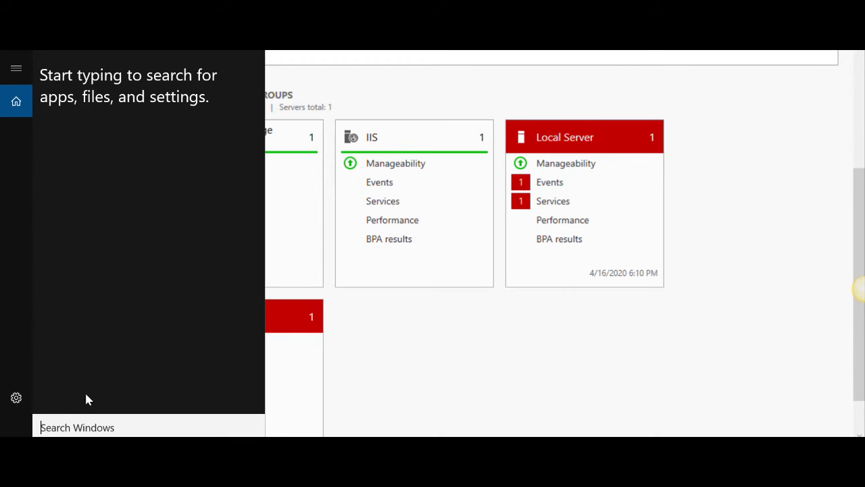
type("iis man")
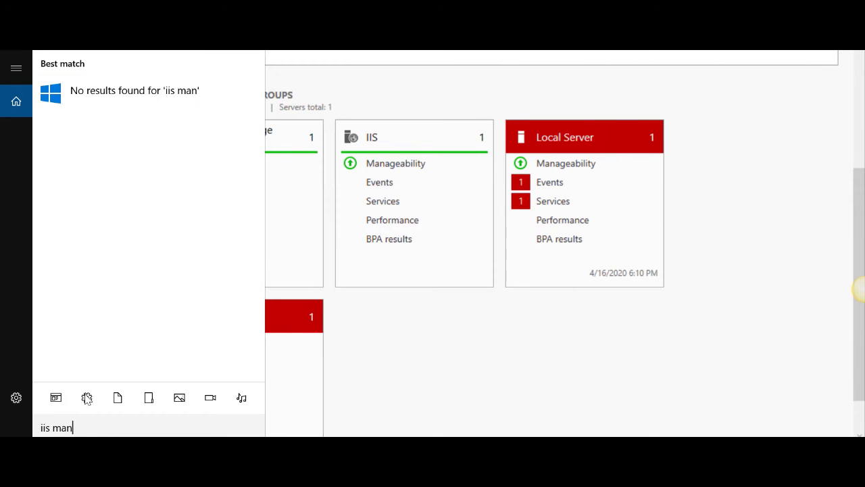
key("BackSpace")
key("BackSpace")
type("ii")
key("BackSpace")
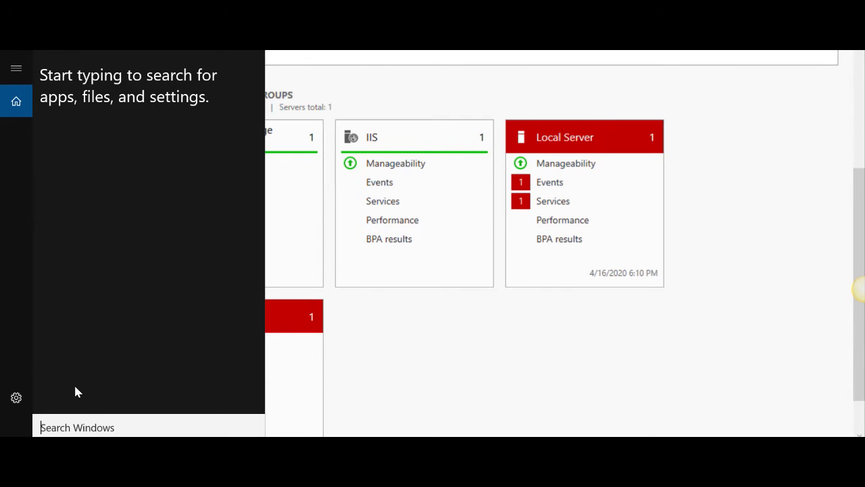
type("ii")
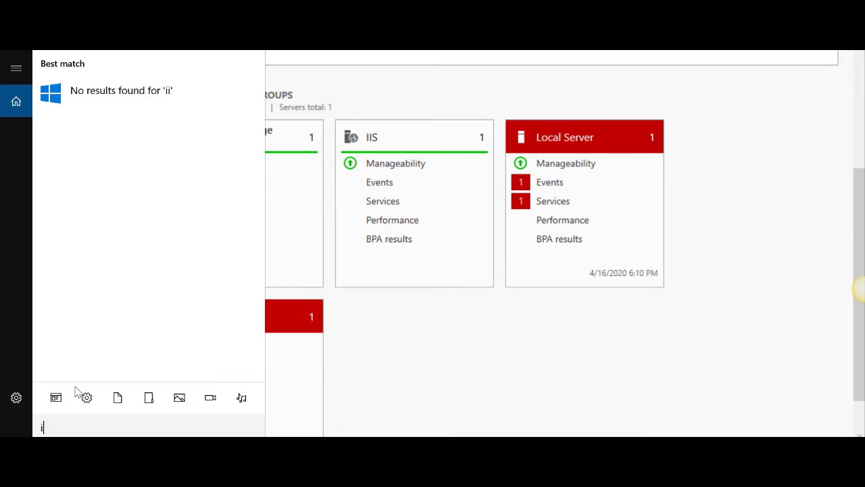
key("BackSpace")
key("Escape")
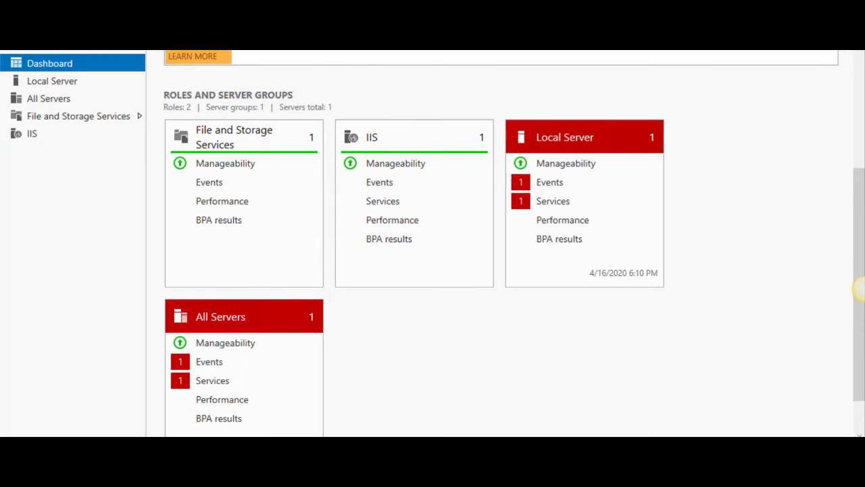
- Pin Internet Information Services (IIS) Manager from Windows Administrative Tools to Start and open it in a taller window
key("super")
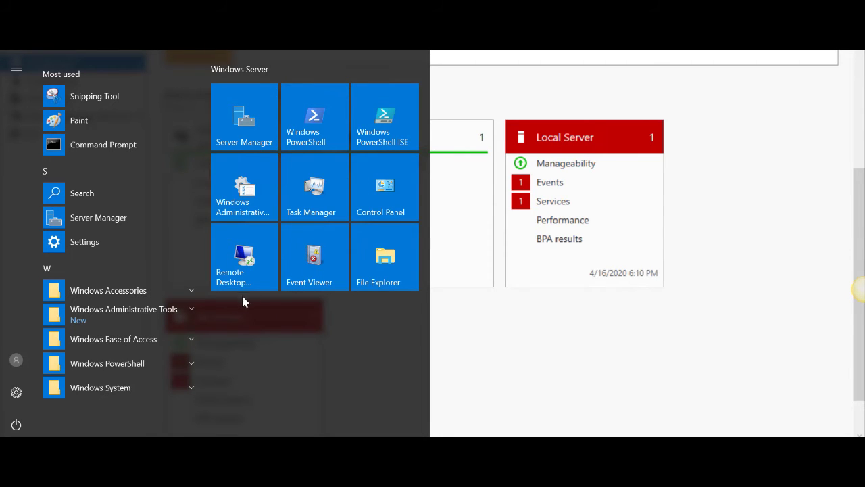
left_click(145, 316)
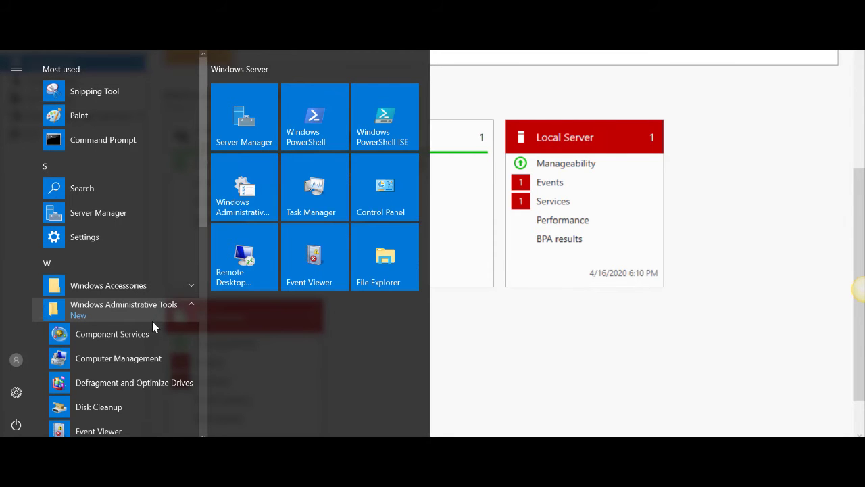
scroll(154, 323, "down", 4)
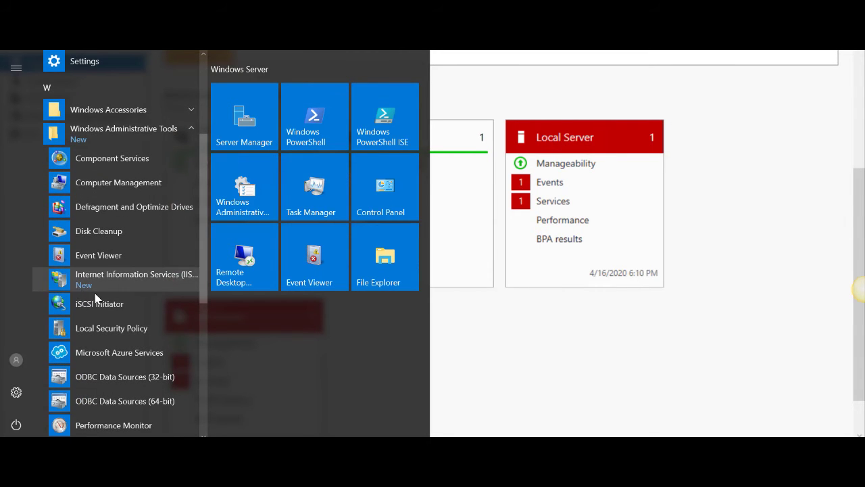
left_click(132, 280)
right_click(140, 280)
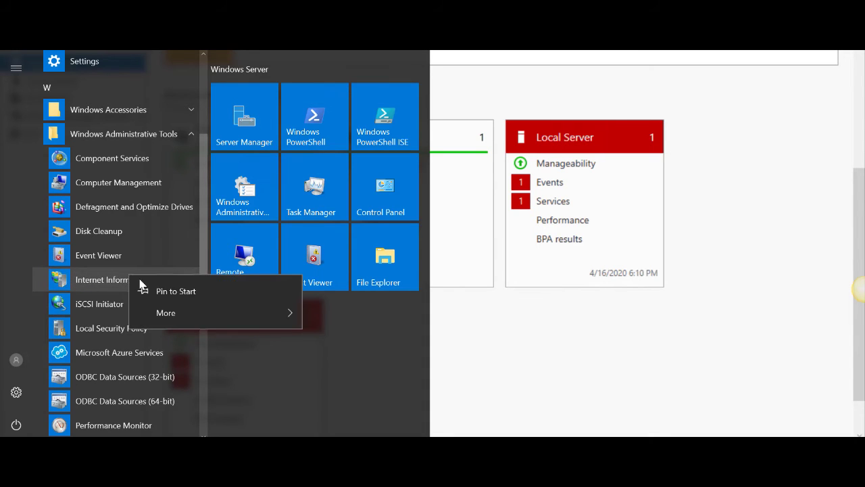
left_click(174, 292)
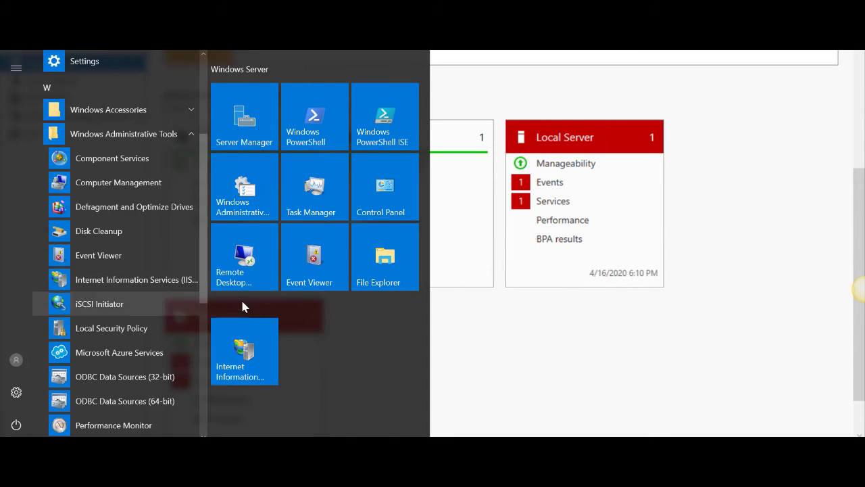
left_click(245, 348)
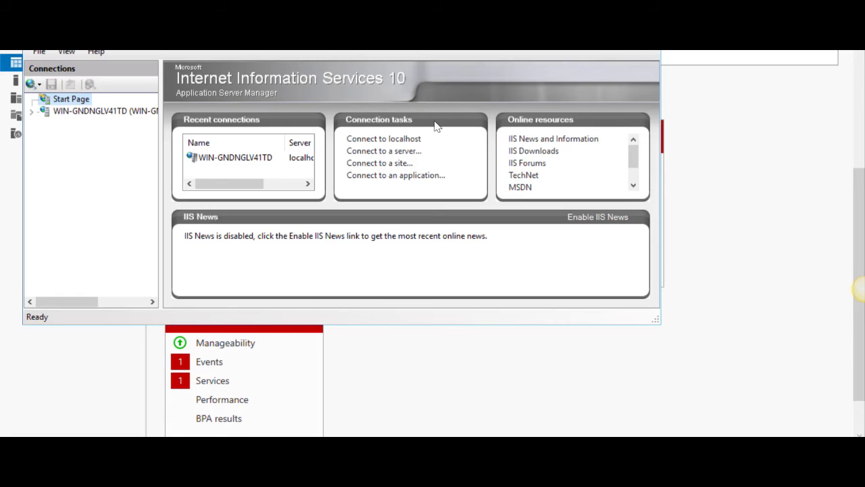
left_click_drag(373, 324, 372, 419)
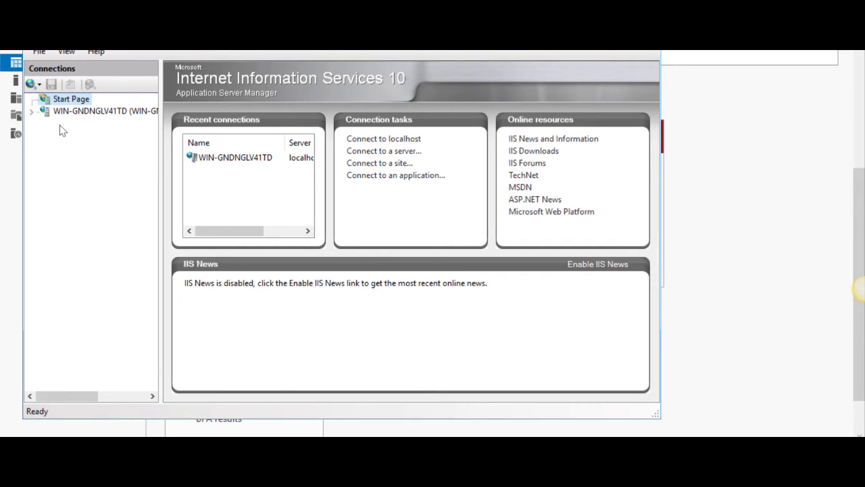
- Expand the server and its Sites to view Default Web Site, and view the Application Pools list
left_click(33, 115)
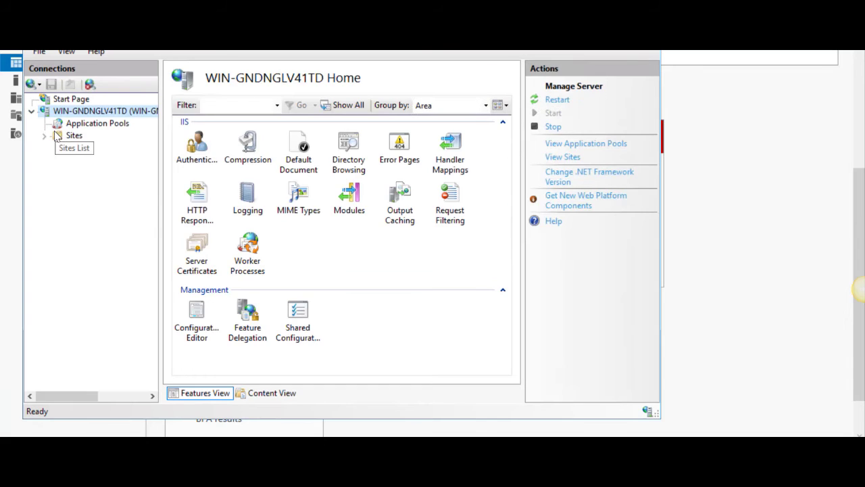
left_click(44, 136)
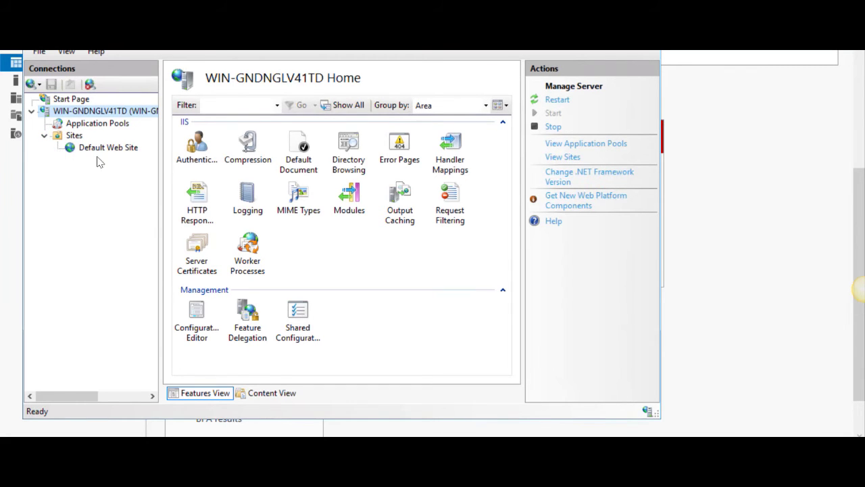
left_click(127, 153)
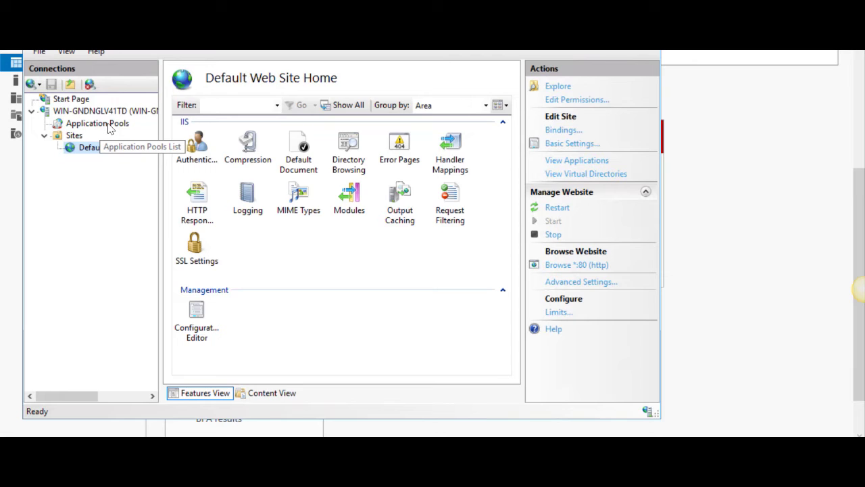
left_click(107, 126)
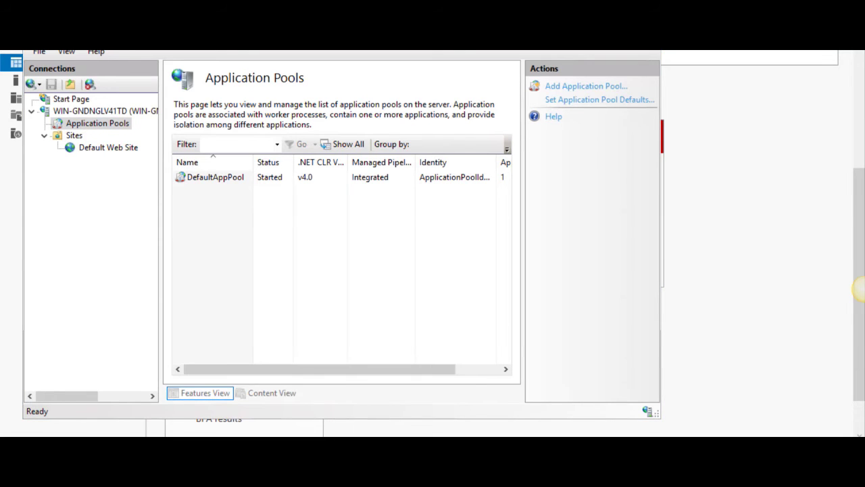
- Open the inetpub\wwwroot folder on Local Disk (C:) in File Explorer
key("super+e")
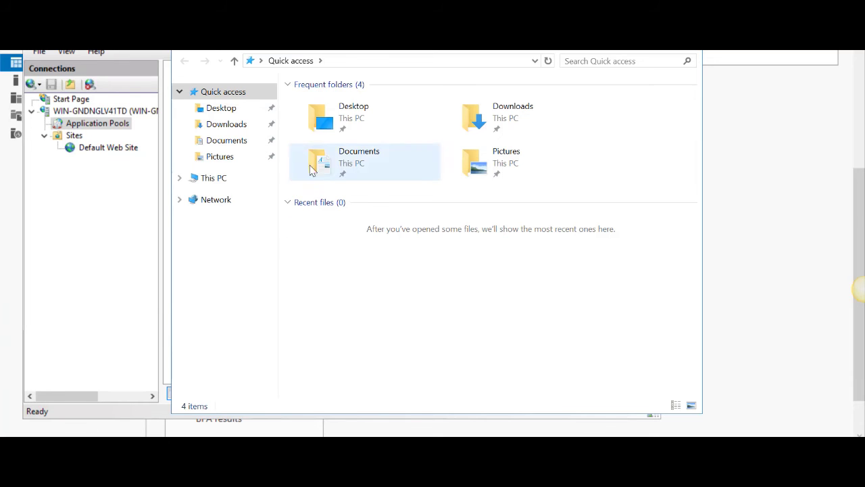
left_click(215, 181)
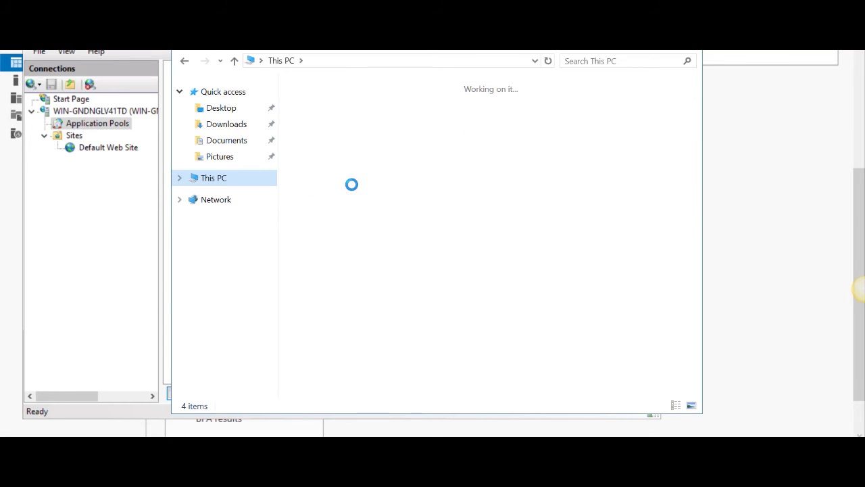
left_click(375, 322)
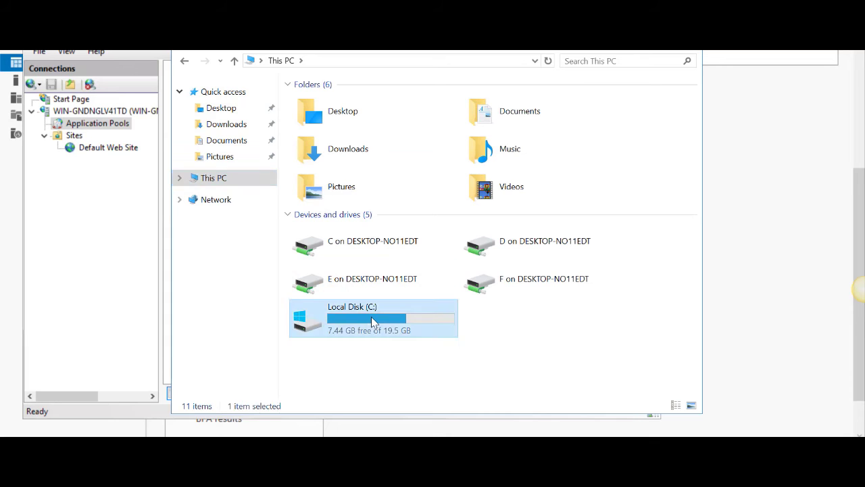
double_click(376, 313)
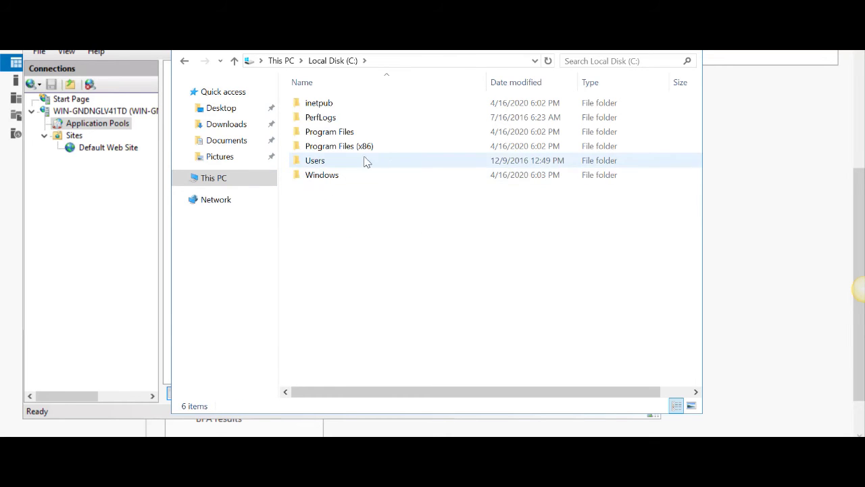
double_click(329, 107)
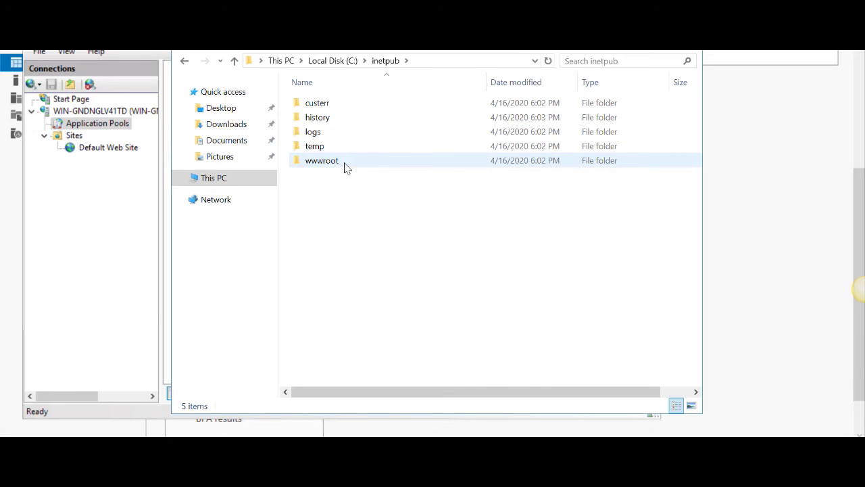
double_click(345, 167)
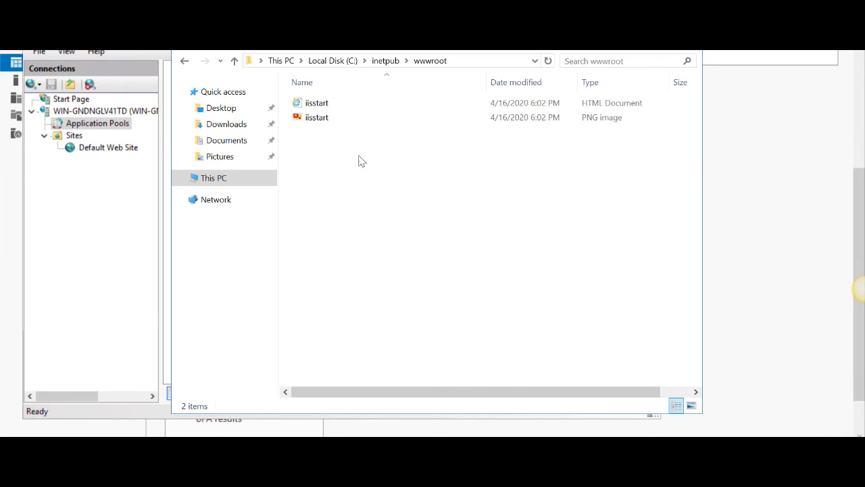
- View the iisstart HTML document in Internet Explorer, accepting the recommended browser settings, and close the browser
left_click(325, 105)
double_click(325, 105)
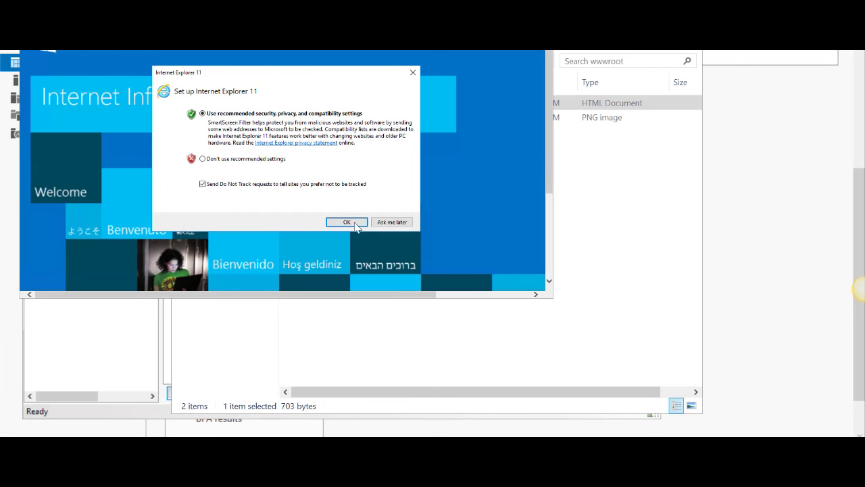
left_click(347, 222)
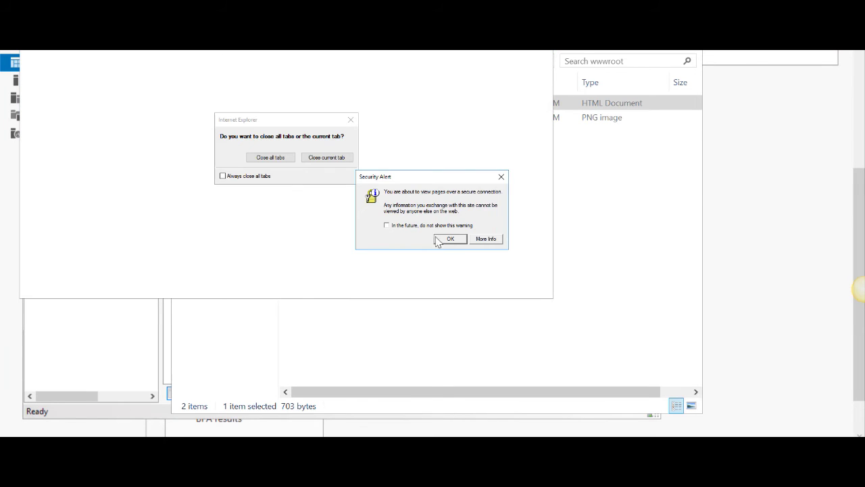
left_click(450, 239)
left_click(339, 157)
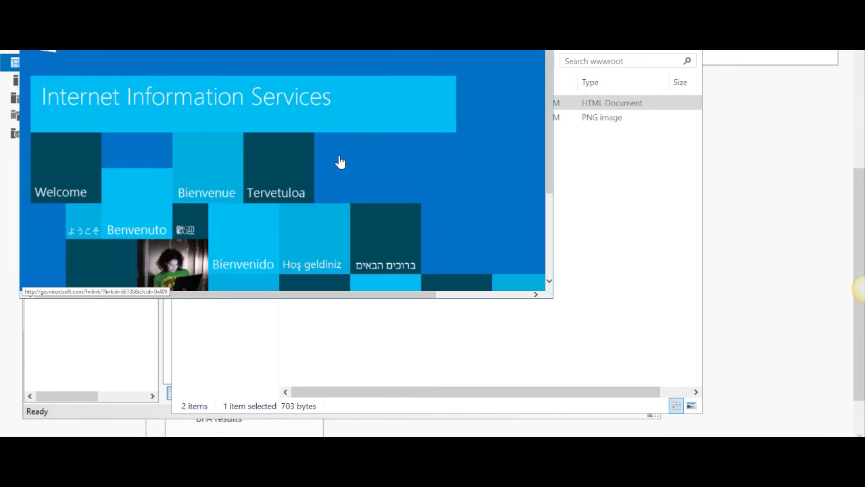
key("alt+F4")
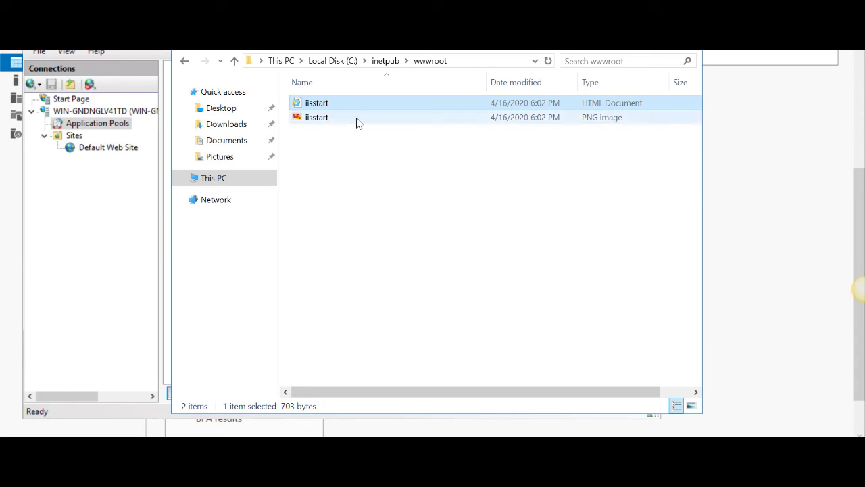
- Remove both iisstart files from the wwwroot folder and reload the server's default website in the browser
left_click_drag(427, 148, 357, 103)
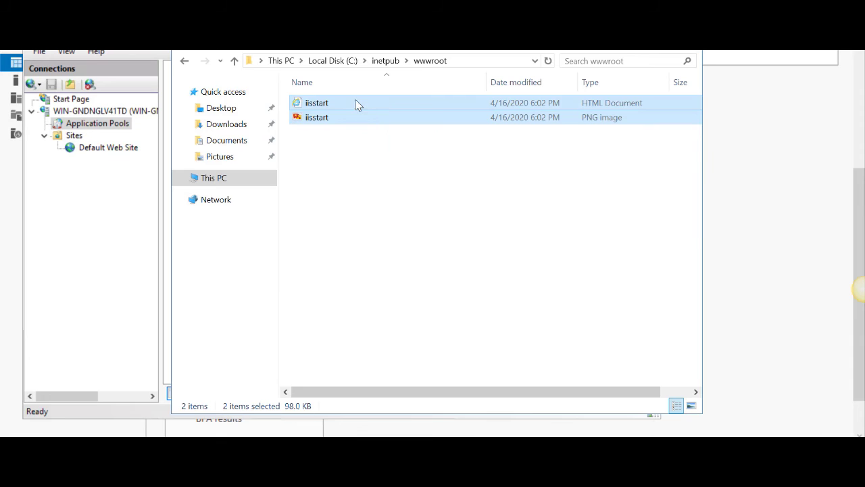
right_click(356, 100)
left_click(439, 213)
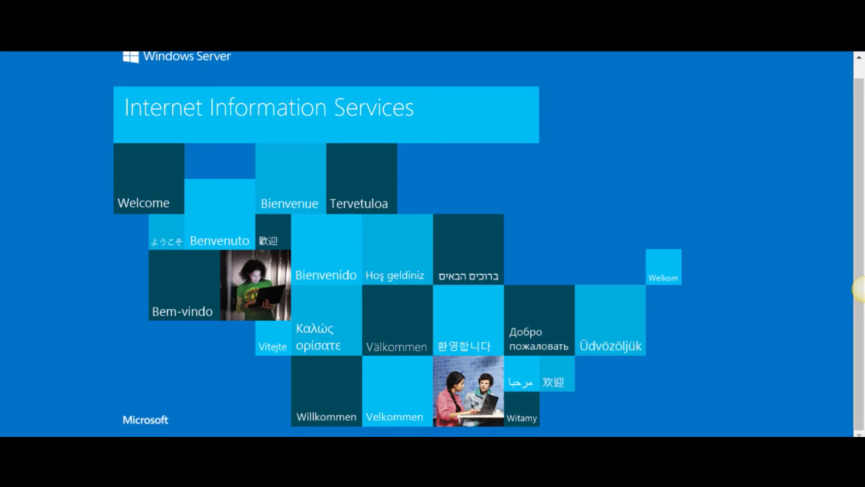
key("F5")
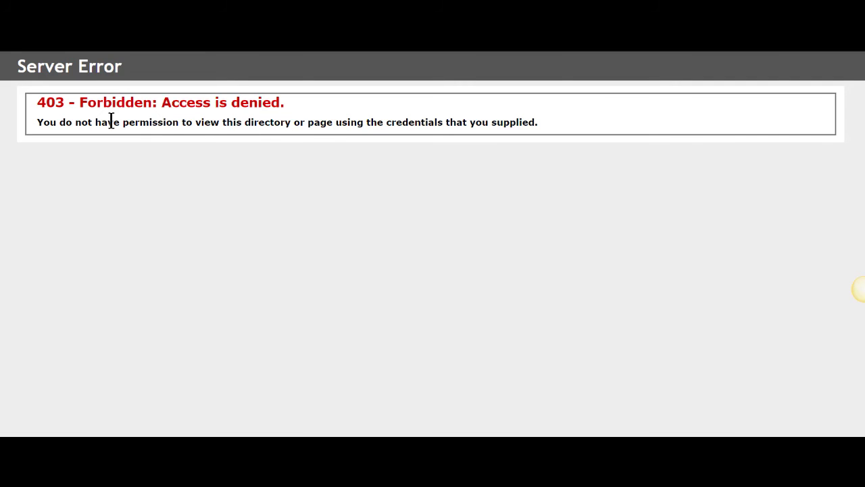
left_click_drag(275, 102, 27, 96)
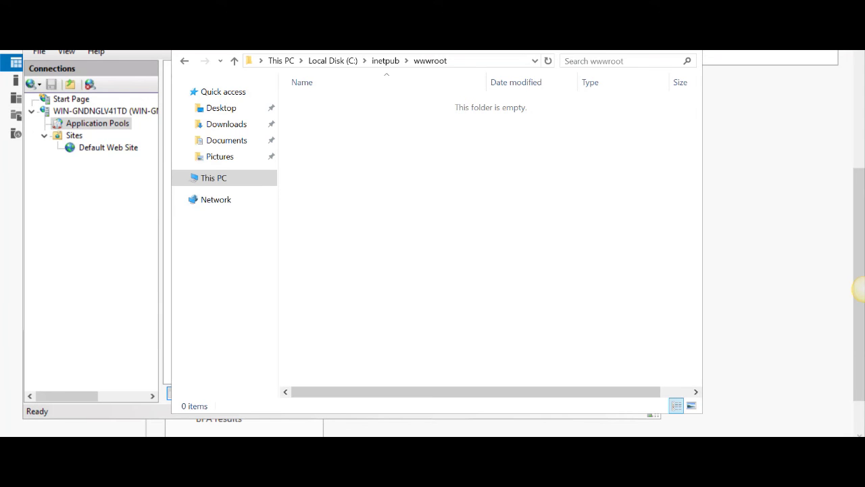
- Return to the server session and clear the File Explorer, IIS Manager and Server Manager windows off the desktop
left_click_drag(225, 23, 159, 85)
left_click(610, 85)
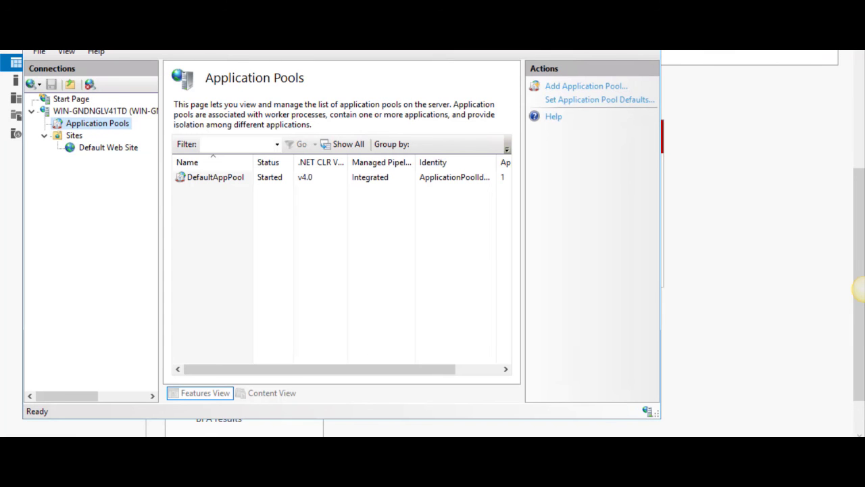
key("super+Left")
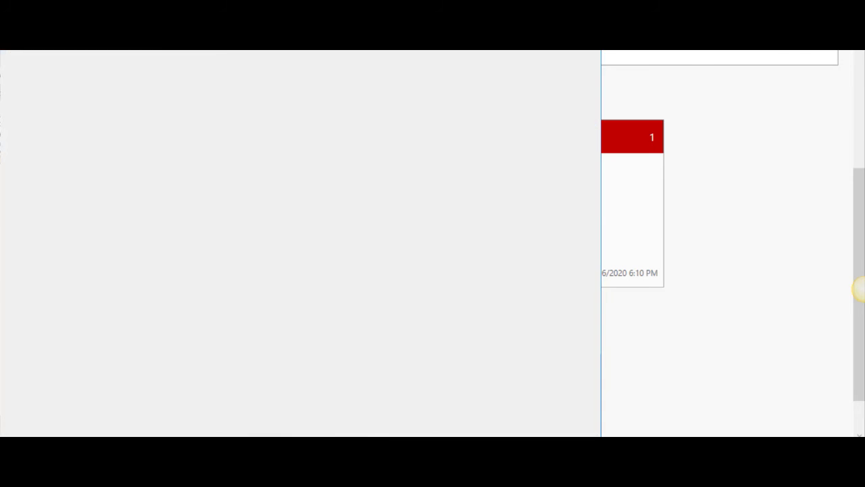
key("super+Left")
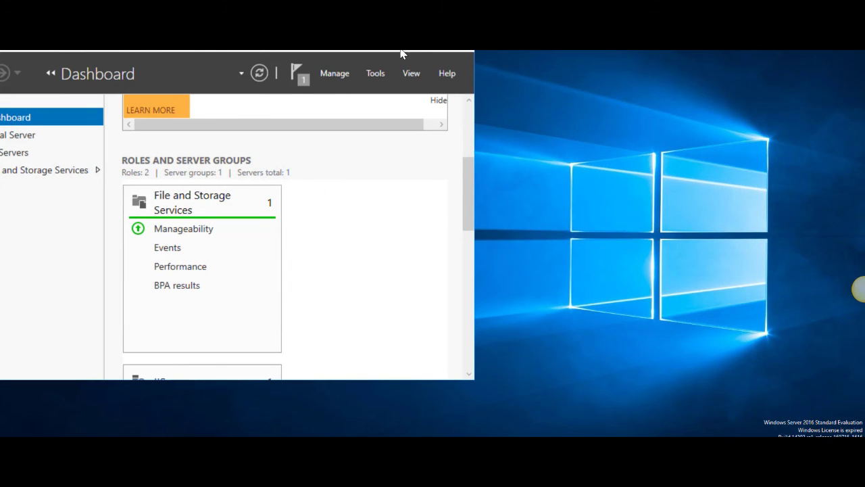
key("super+d")
- Permanently delete the two selected items on the server's desktop
key("shift+F10")
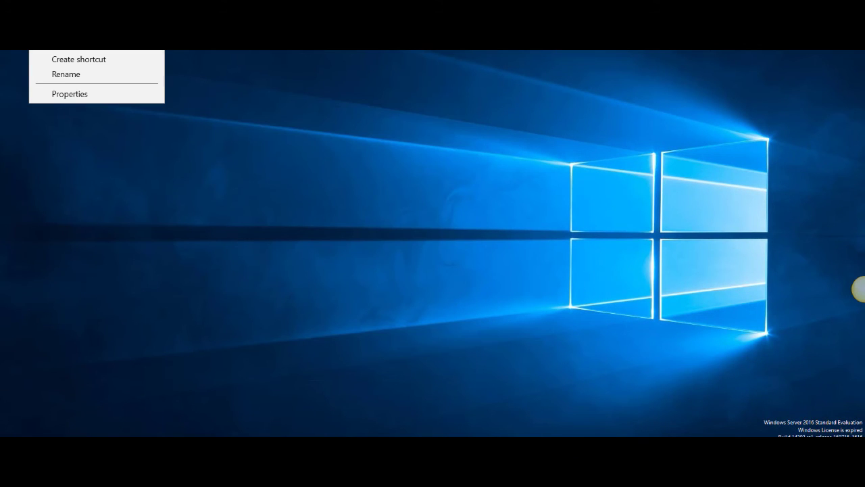
key("Escape")
key("shift+Delete")
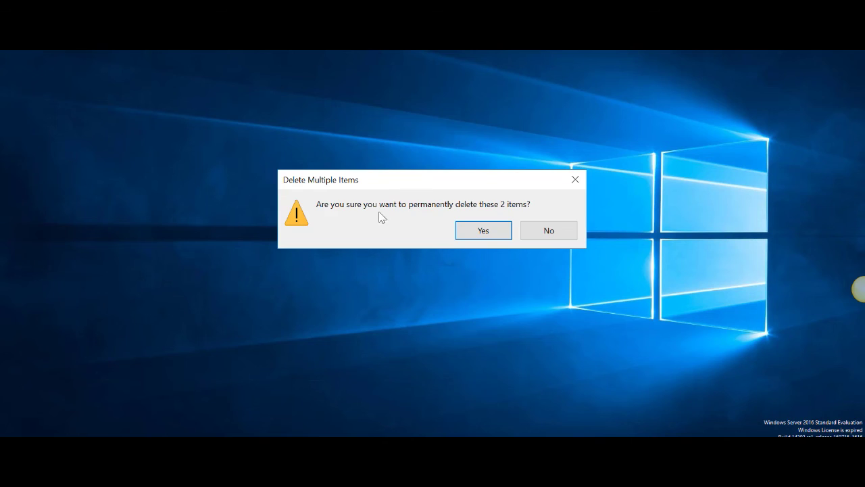
left_click(474, 234)
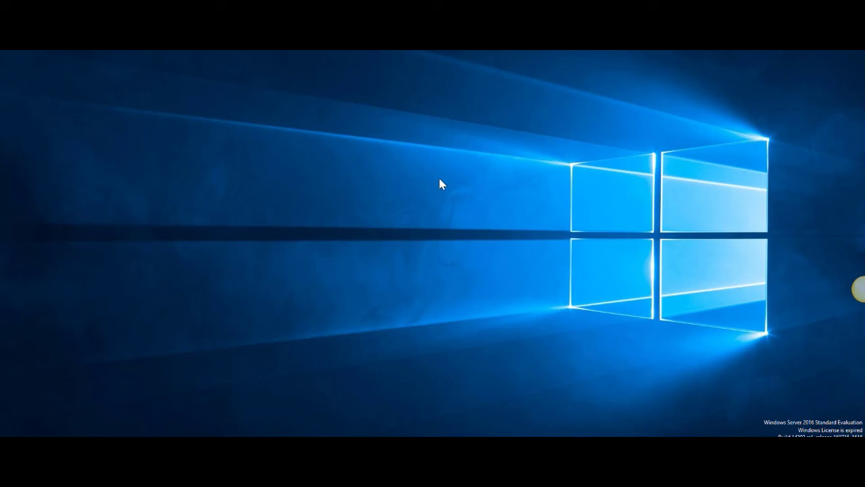